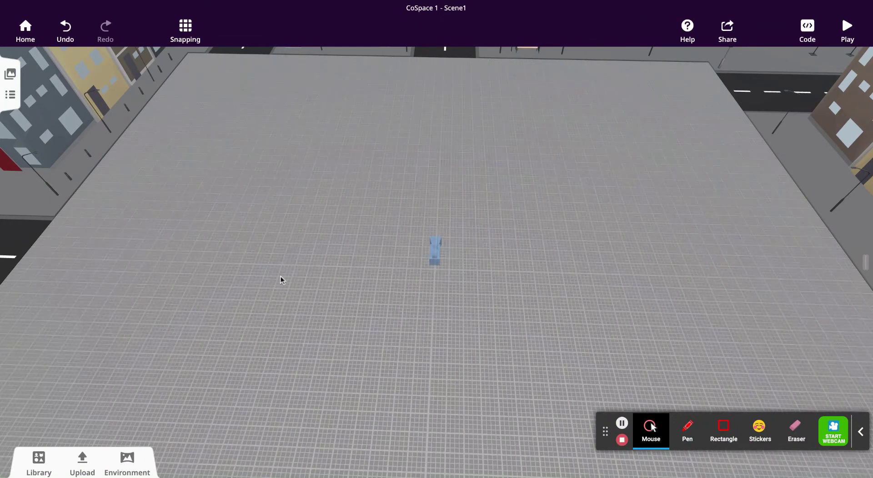
Open the object library to show the People characters.
left_click(39, 463)
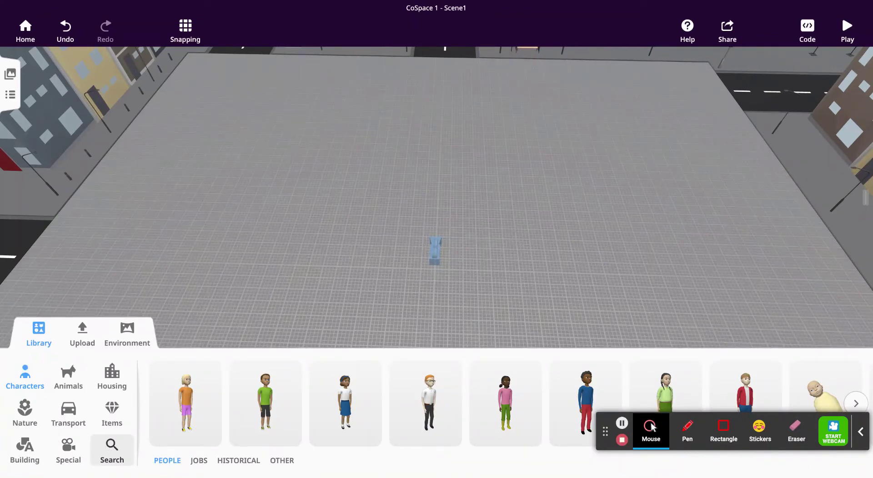
Orbit the view to show more city, search the library for 'road', then clear the search.
left_click(113, 448)
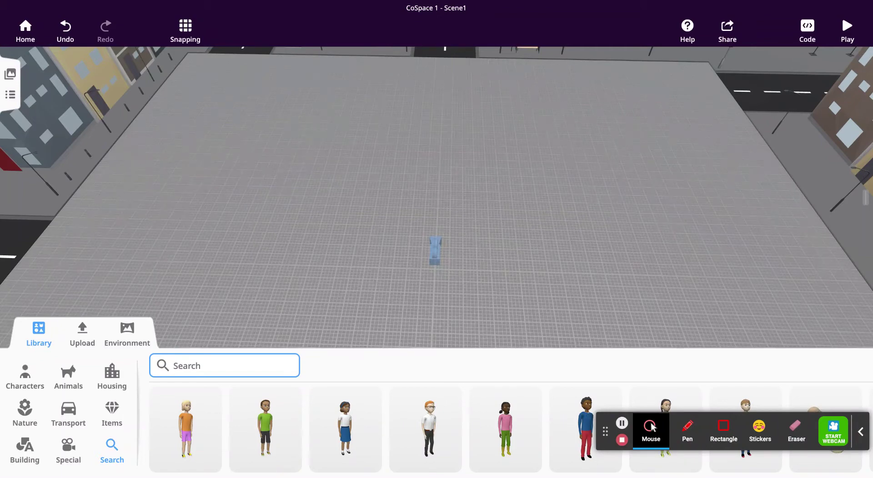
left_click_drag(579, 100, 543, 136)
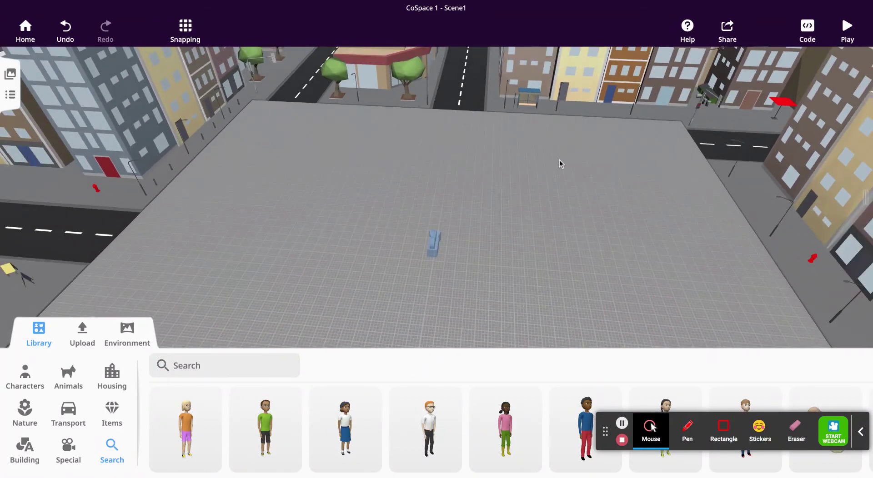
left_click(197, 366)
type("road")
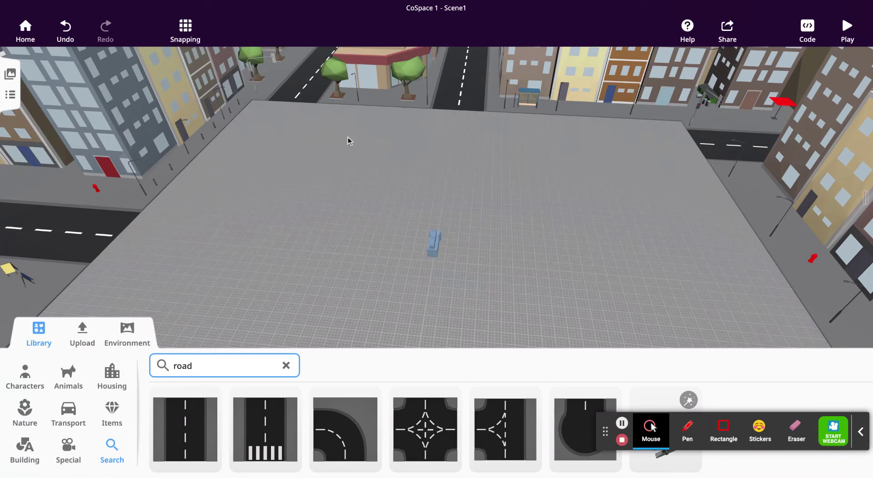
left_click(286, 366)
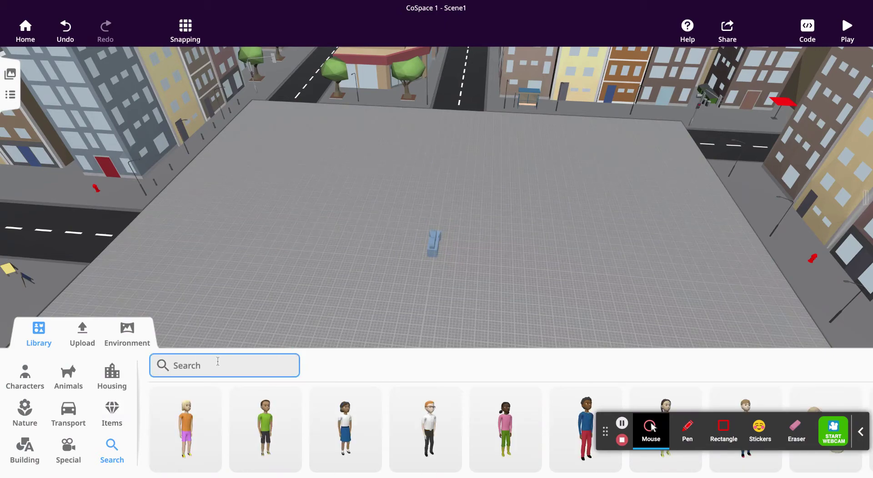
left_click(92, 407)
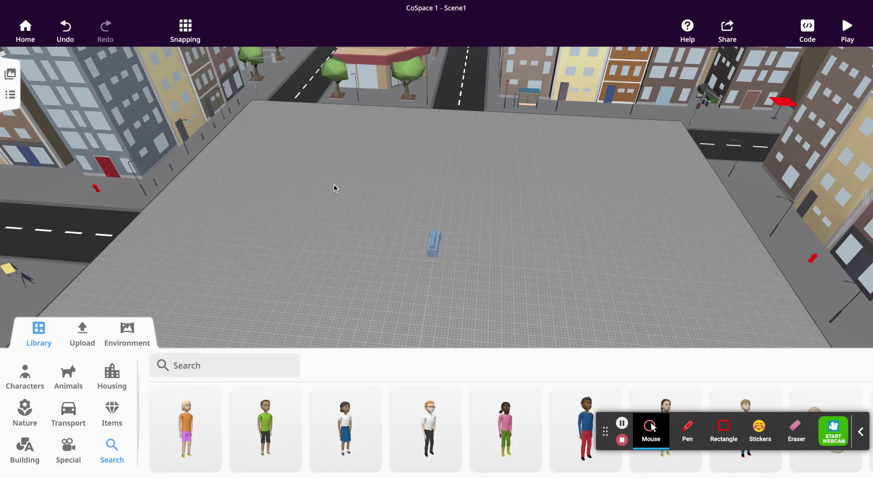
Browse the Building category's three-dimensional shapes, then return to the flat shapes.
left_click(20, 459)
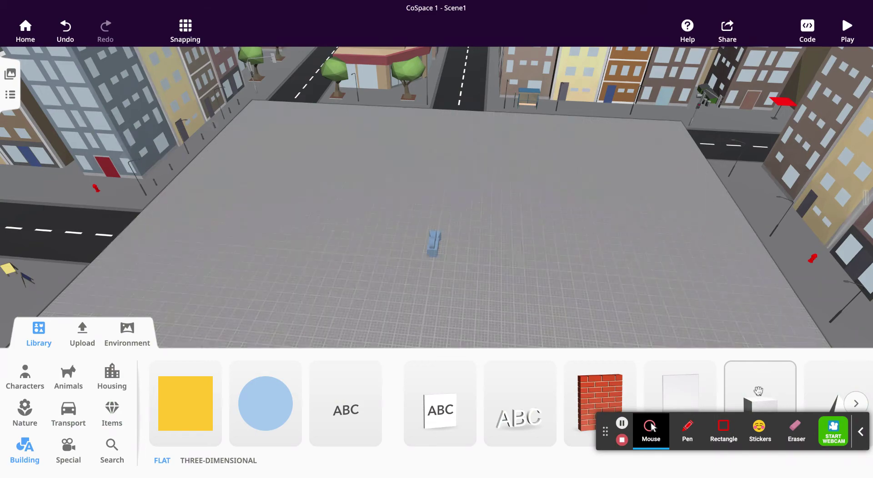
left_click(857, 404)
left_click(857, 404)
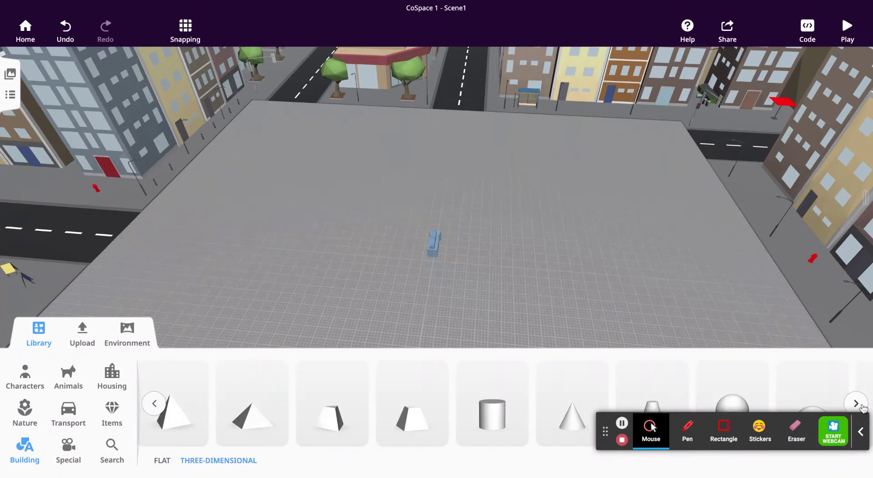
left_click(862, 407)
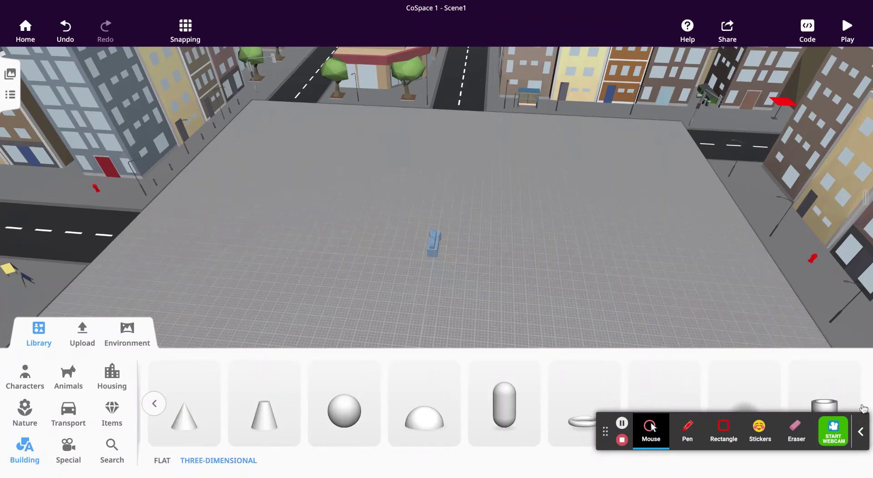
left_click(155, 404)
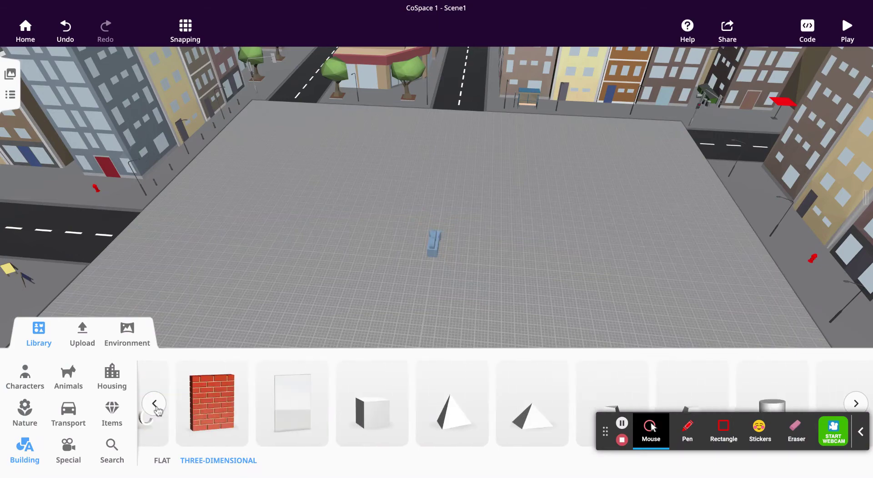
left_click(155, 404)
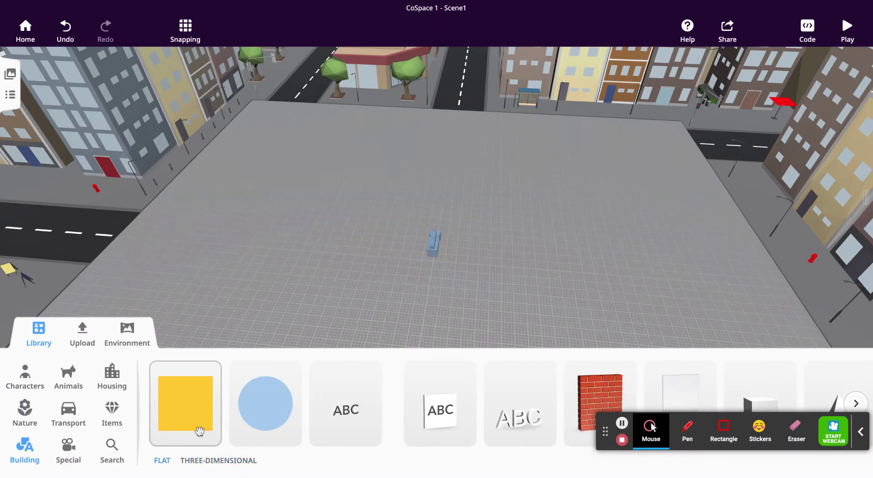
Add a flat yellow Square and scale it up to cover the grey plaza.
left_click(182, 404)
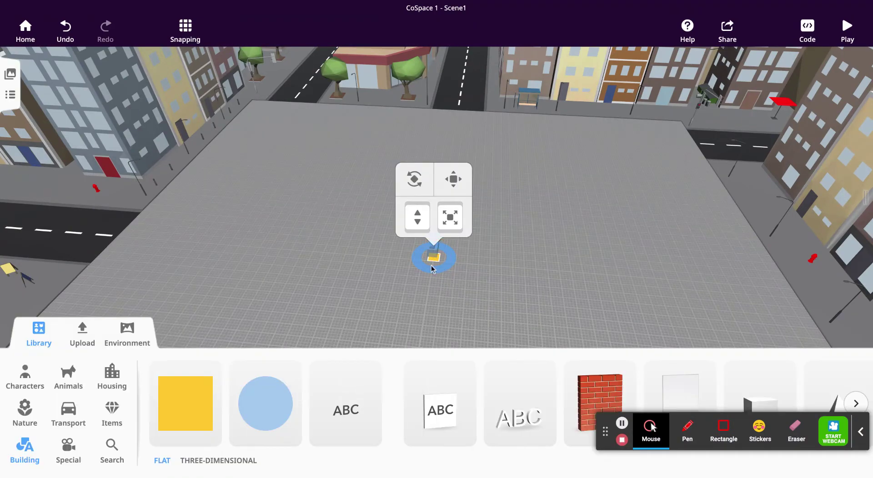
left_click(432, 267)
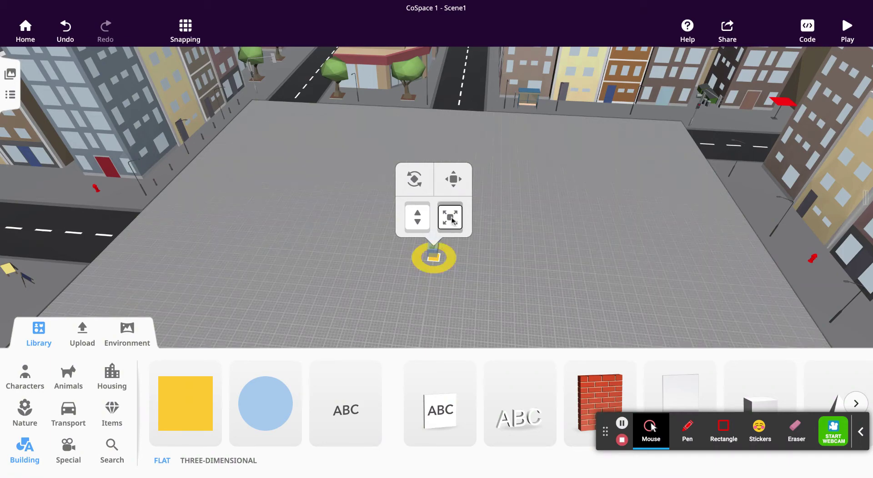
left_click_drag(452, 220, 539, 50)
left_click_drag(451, 217, 498, 86)
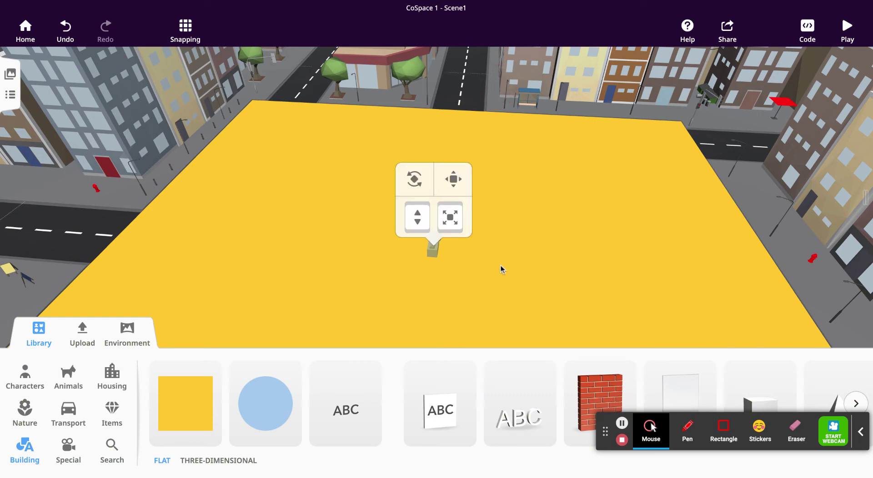
Rename the big square from 'Square' to 'Pitch' and open its colour settings.
left_click(501, 266)
right_click(503, 272)
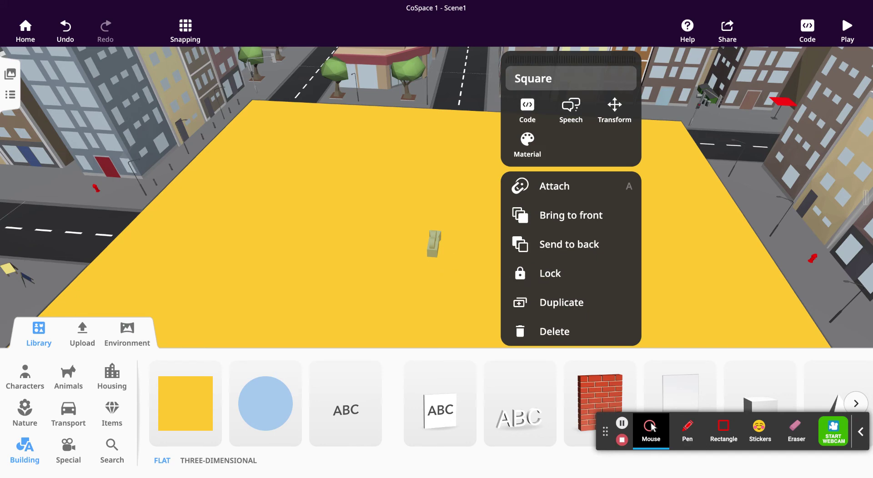
left_click(579, 75)
double_click(580, 76)
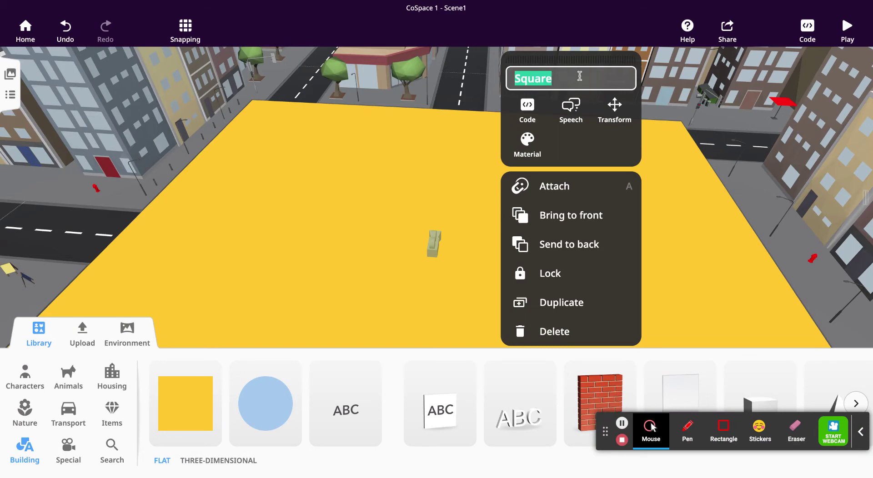
type("Pitch")
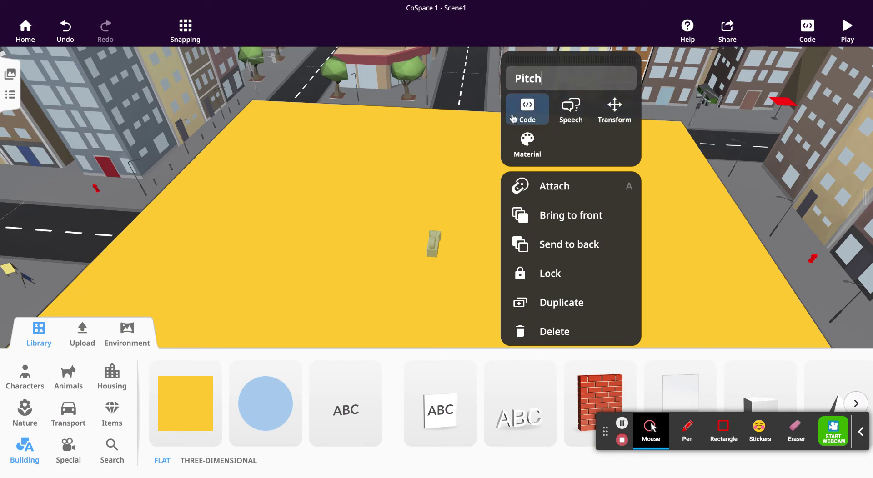
left_click(530, 150)
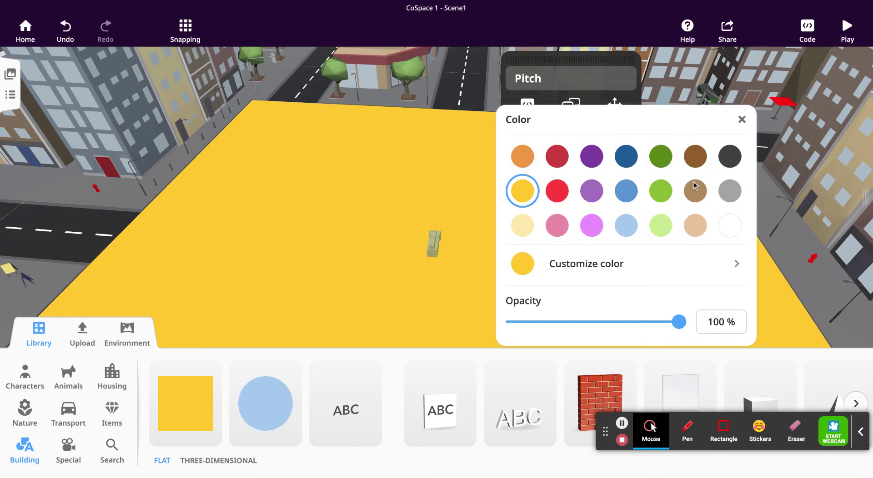
Colour the Pitch medium green at full opacity and close the Color panel.
left_click(733, 264)
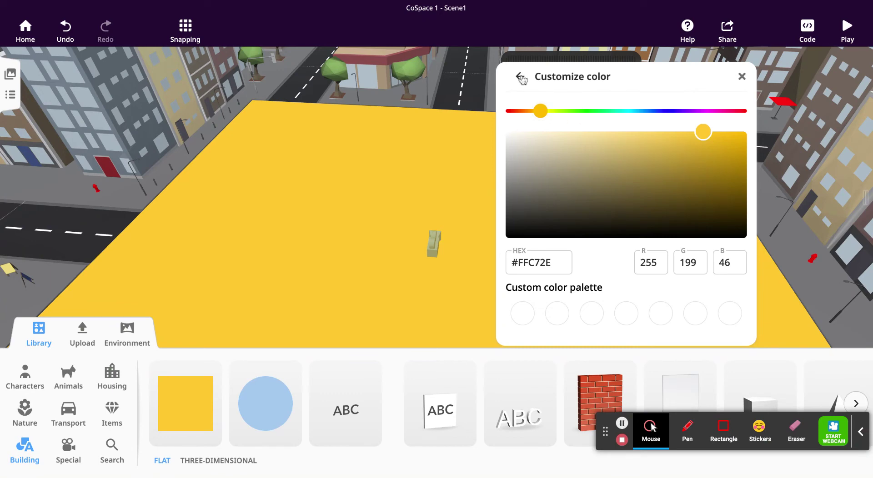
left_click(521, 77)
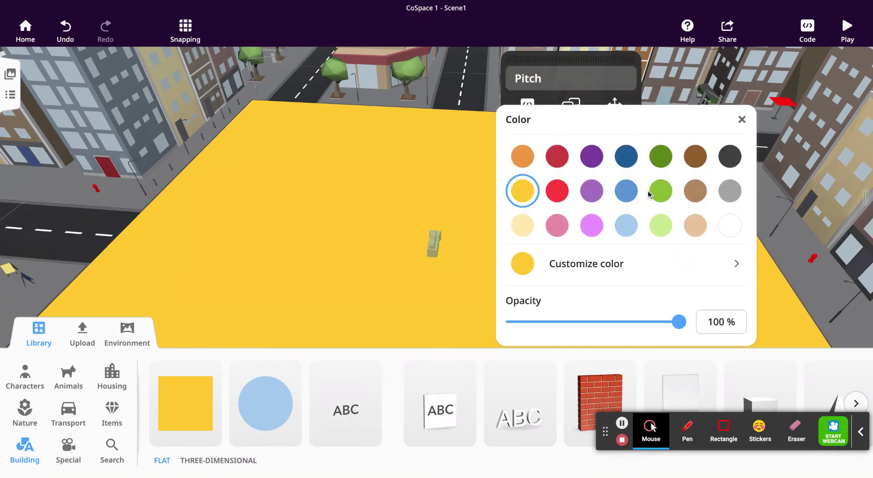
left_click(662, 227)
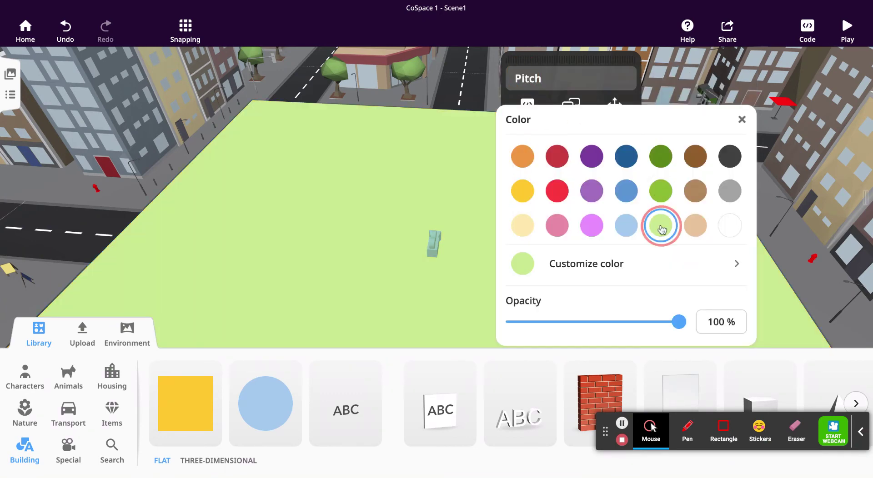
left_click(661, 192)
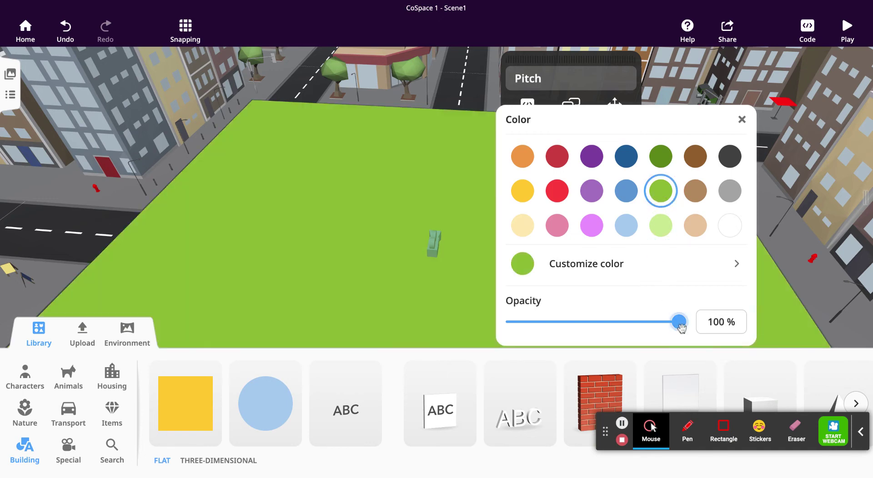
mouse_move(679, 322)
left_mouse_down()
mouse_move(550, 323)
mouse_move(679, 322)
left_mouse_up()
left_click_drag(679, 322, 718, 322)
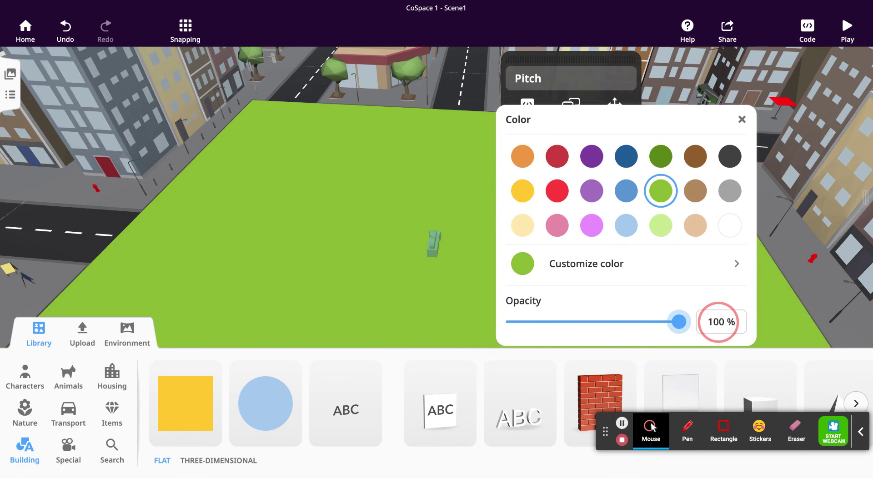
left_click(741, 120)
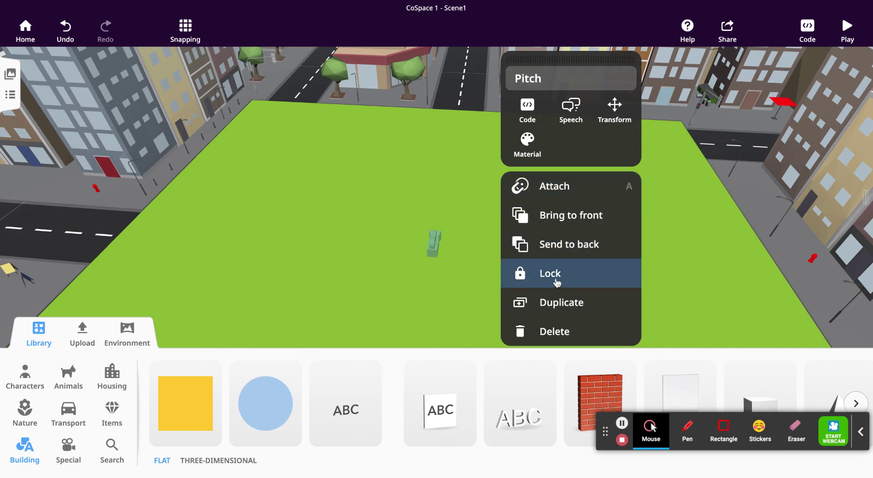
Lock the green Pitch in place and orbit around the scene.
left_click(545, 273)
left_click_drag(461, 175, 455, 209)
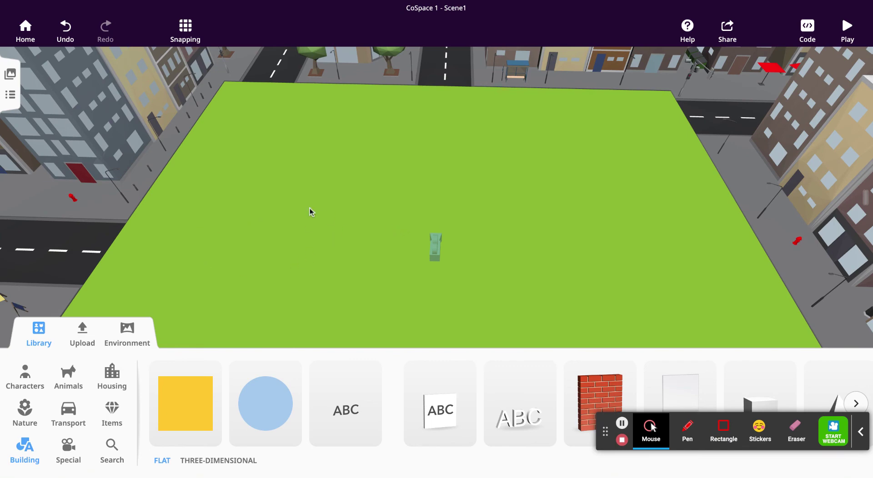
left_click(82, 339)
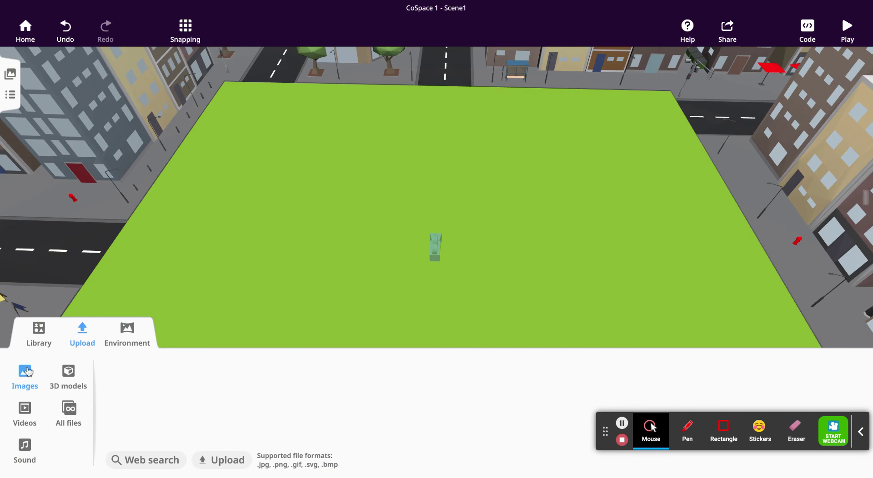
left_click(138, 463)
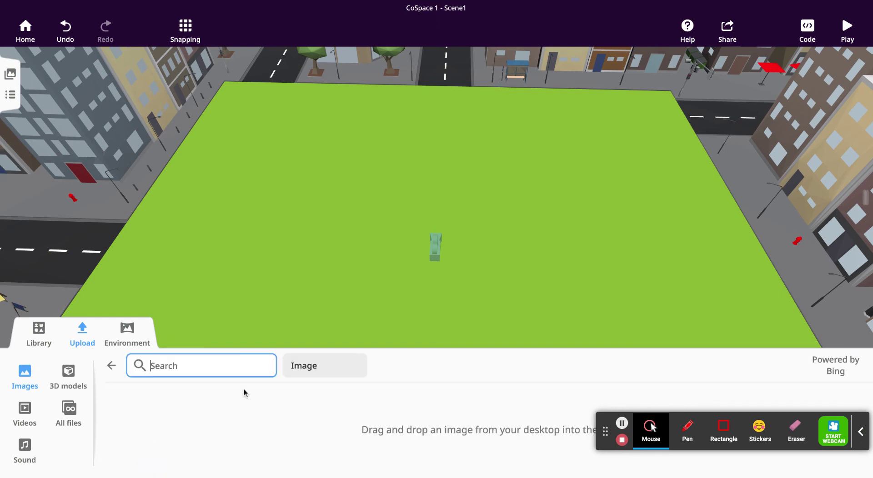
type("grass")
key("Return")
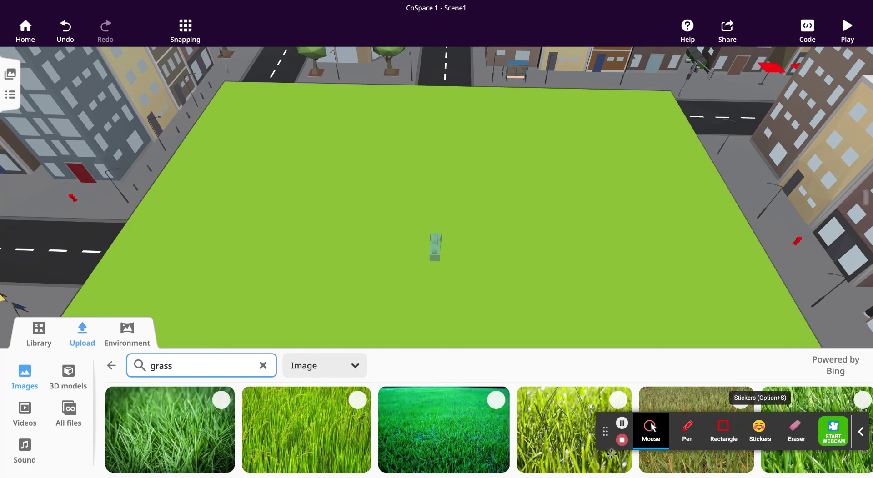
left_click(855, 430)
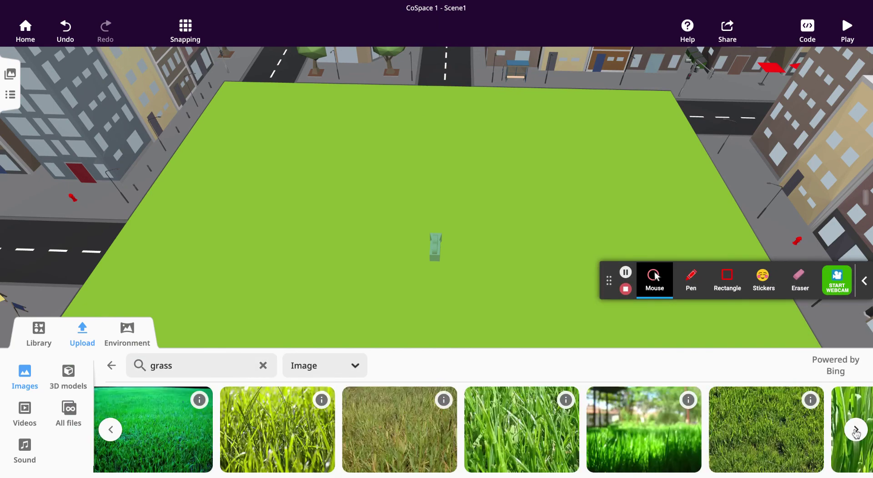
left_click(855, 430)
left_click(855, 431)
left_click(855, 431)
left_click(855, 430)
left_click(855, 431)
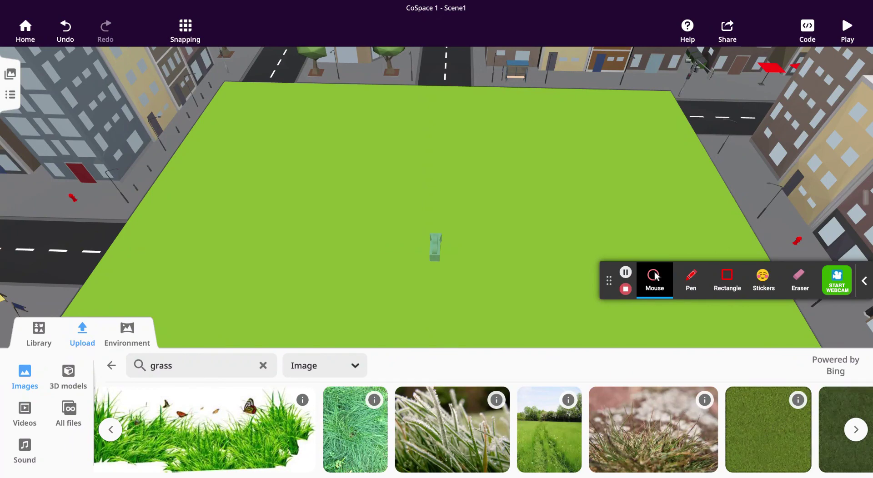
left_click(112, 366)
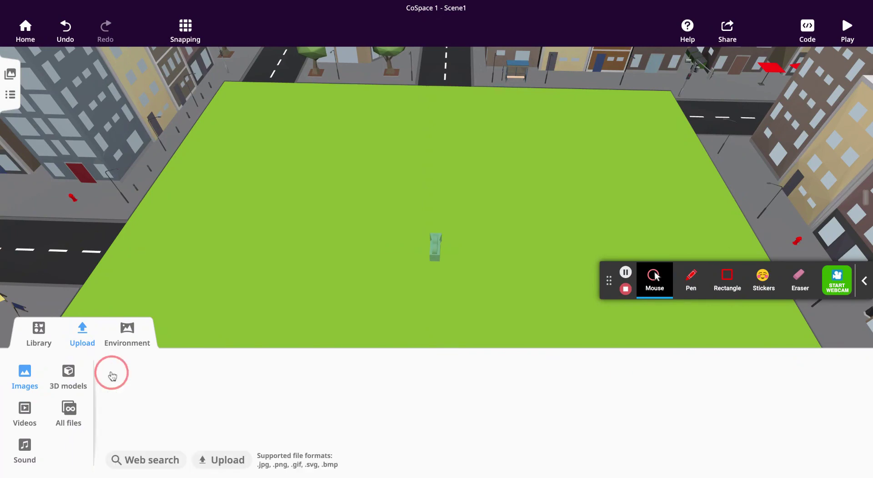
left_click(32, 347)
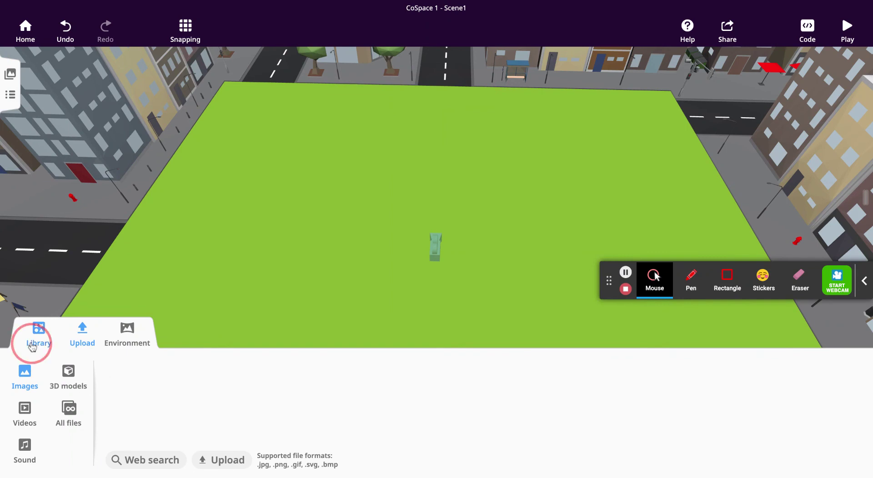